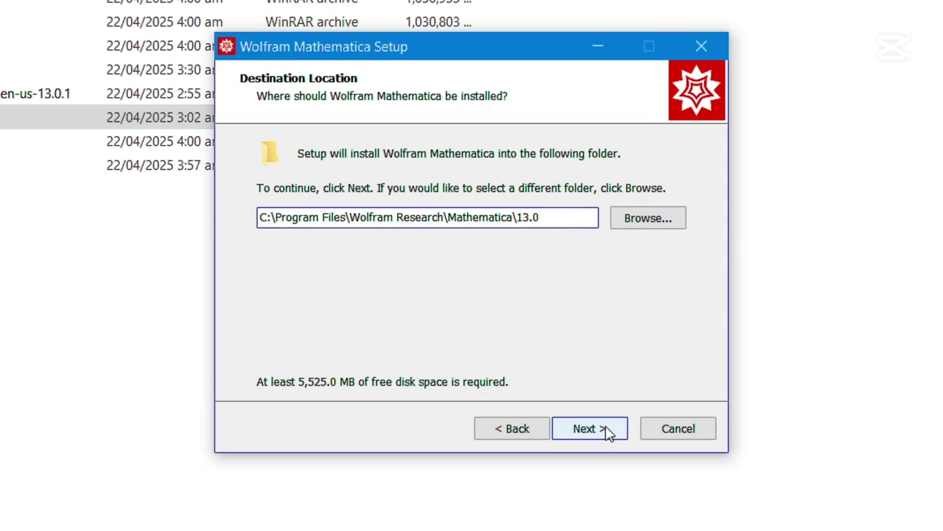
Install Wolfram Mathematica to C:\Program Files\Wolfram Research\Mathematica\13.0 with the Start Menu folder Wolfram Mathematica 13
{"action": "left_click", "coordinate": [606, 425]}
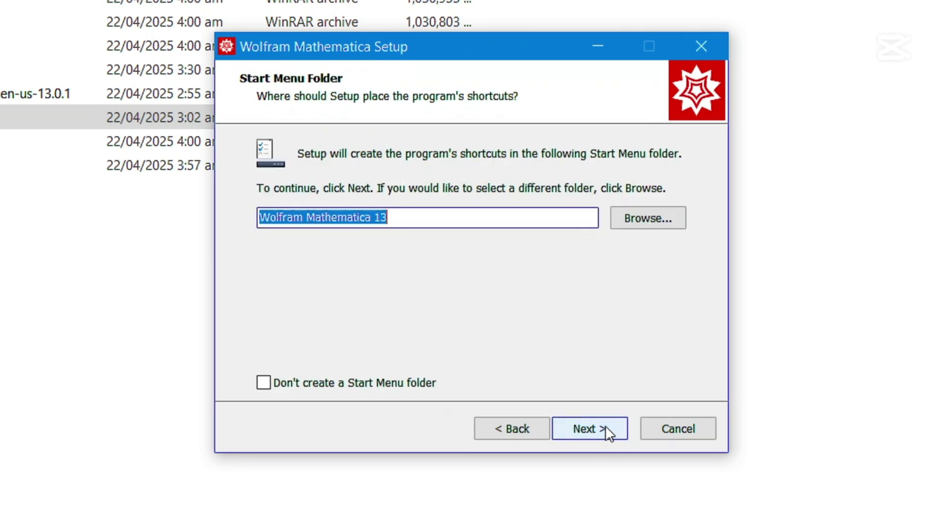
{"action": "left_click", "coordinate": [606, 426]}
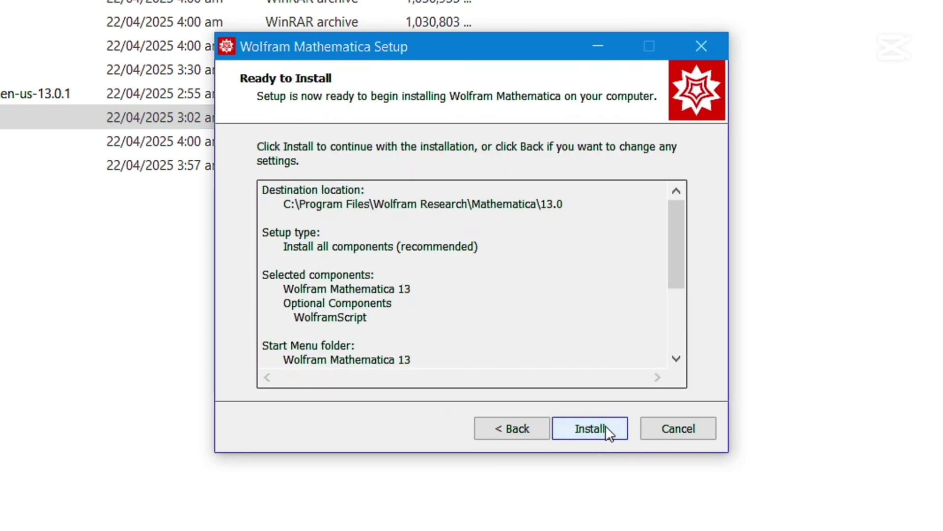
{"action": "left_click", "coordinate": [605, 425]}
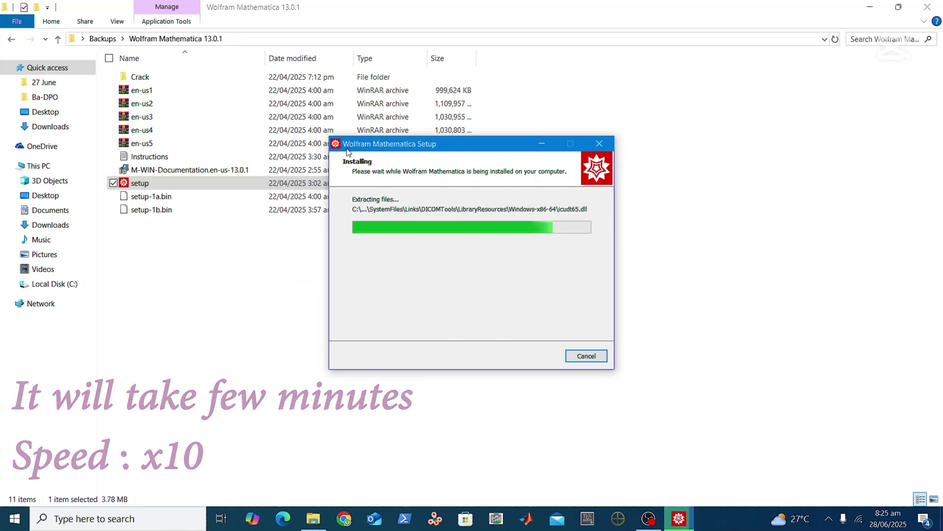
Open the Instructions text file and enlarge its text to 120% zoom
{"action": "left_click", "coordinate": [180, 156]}
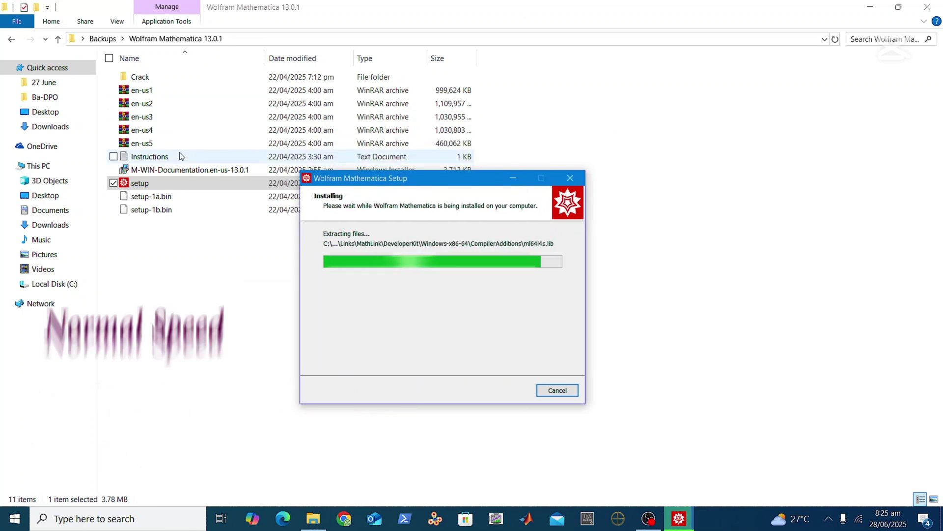
{"action": "double_click", "coordinate": [173, 157]}
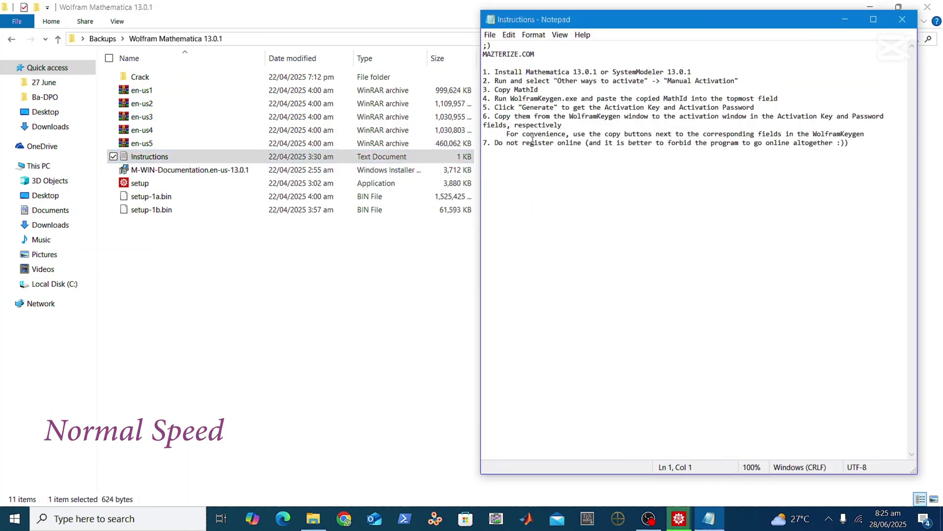
{"action": "left_click", "coordinate": [560, 34]}
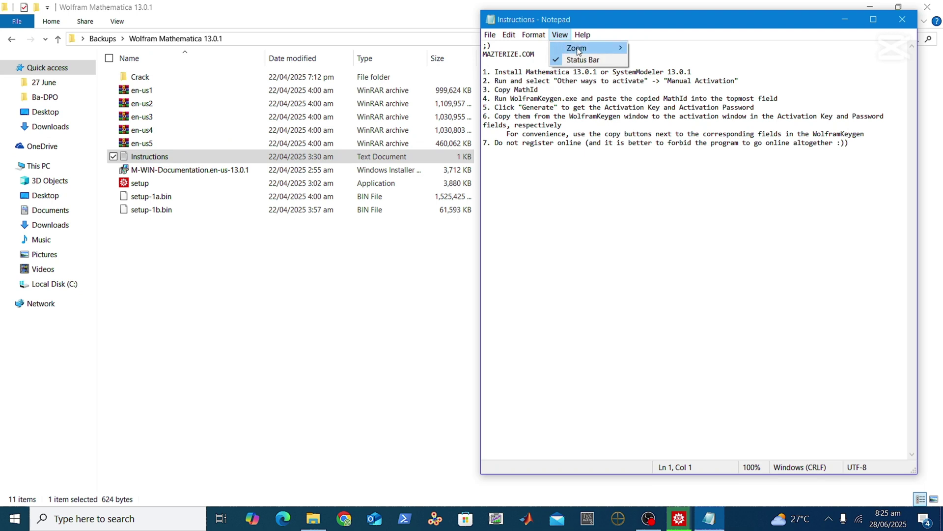
{"action": "mouse_move", "coordinate": [627, 53]}
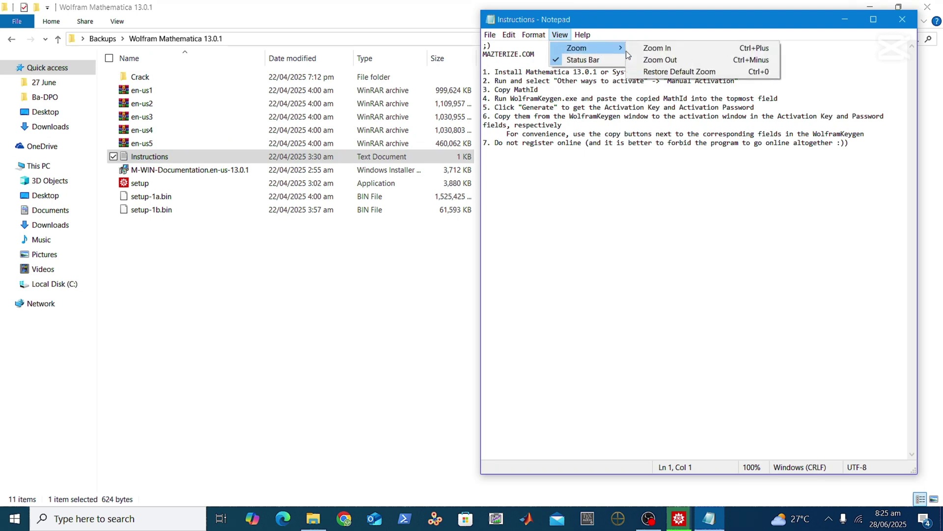
{"action": "left_click", "coordinate": [669, 49]}
{"action": "left_click", "coordinate": [560, 34]}
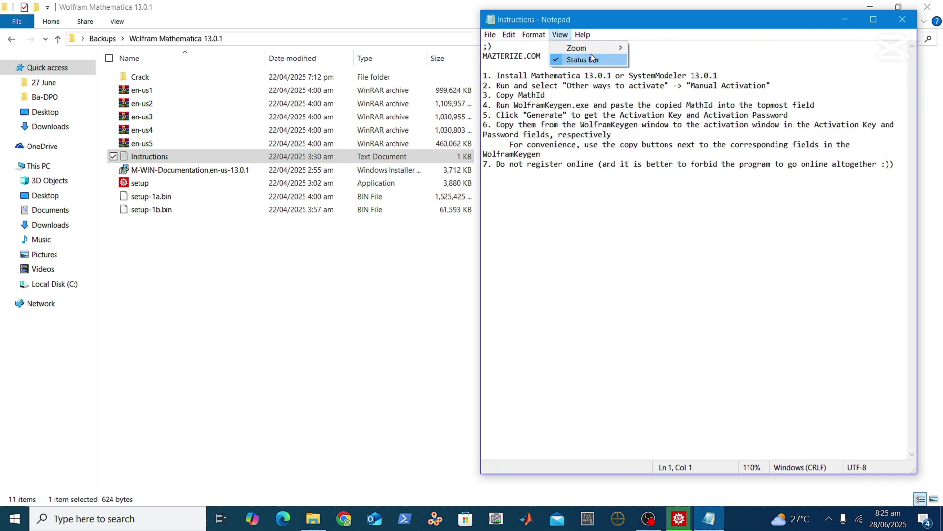
{"action": "mouse_move", "coordinate": [594, 49]}
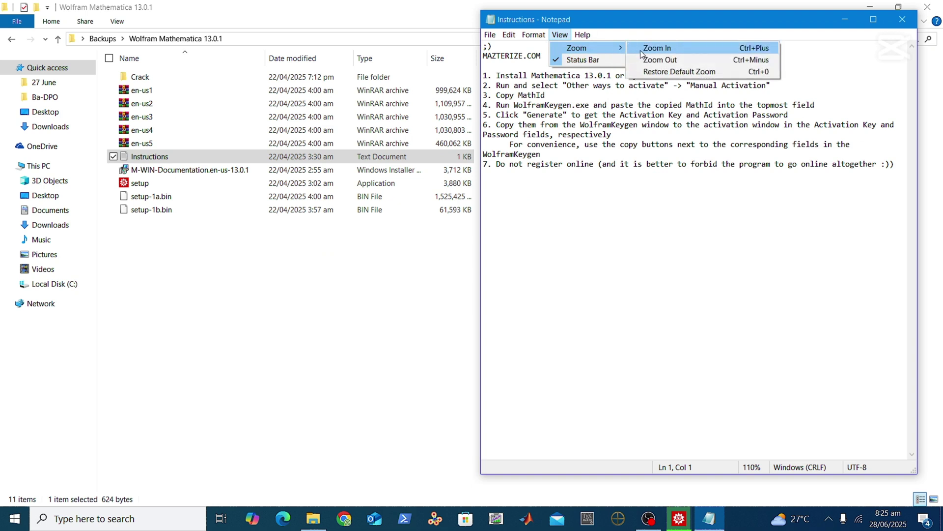
{"action": "left_click", "coordinate": [641, 49]}
Bring the Mathematica setup window to the front and move it clear of the instructions text
{"action": "left_click", "coordinate": [681, 519]}
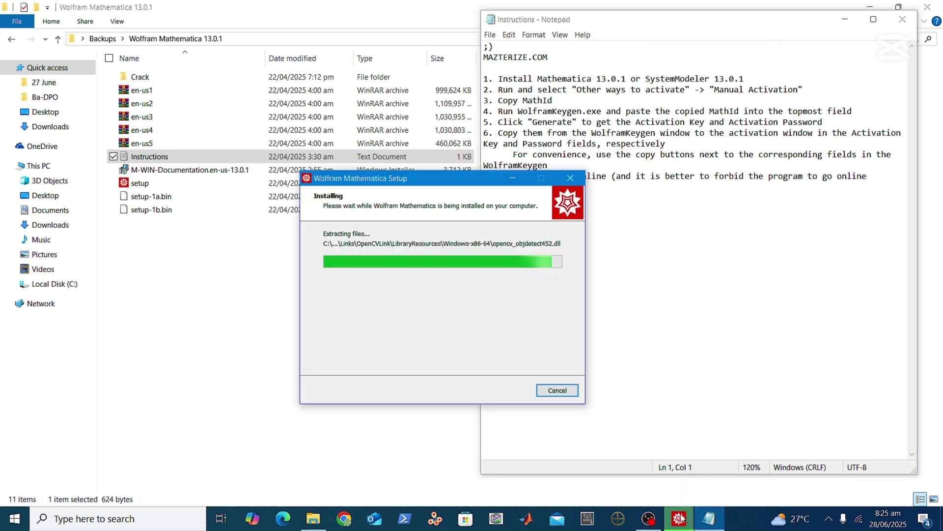
{"action": "left_click_drag", "start_coordinate": [449, 179], "coordinate": [383, 214]}
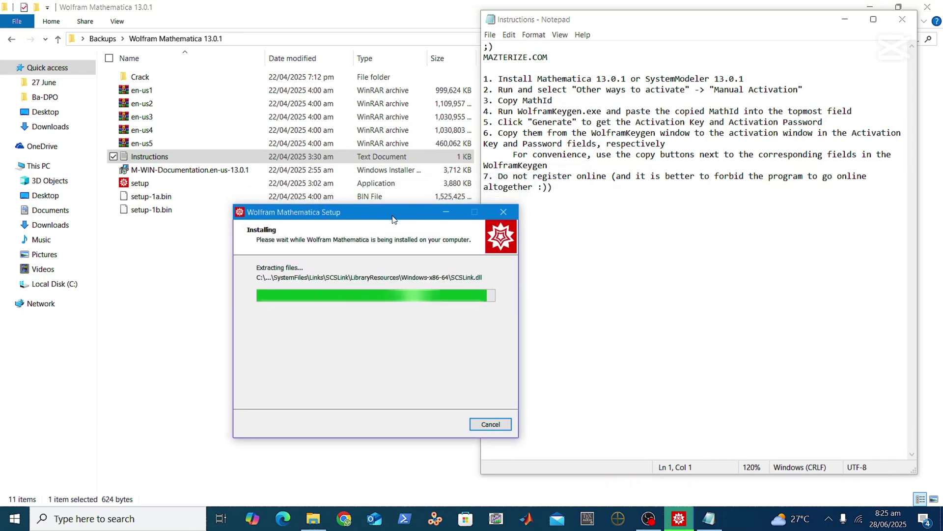
{"action": "right_click", "coordinate": [393, 217]}
{"action": "right_click", "coordinate": [376, 214]}
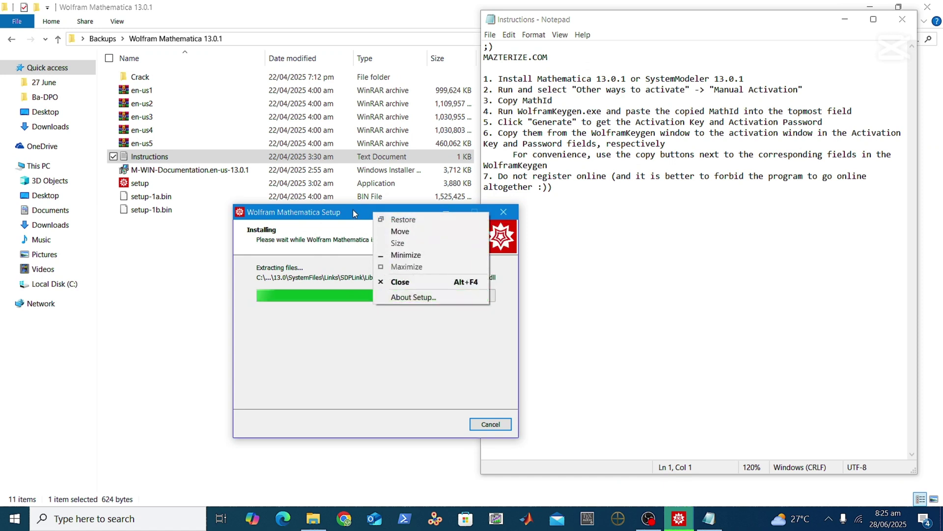
{"action": "left_click", "coordinate": [353, 210]}
{"action": "left_click_drag", "start_coordinate": [353, 212], "coordinate": [313, 211]}
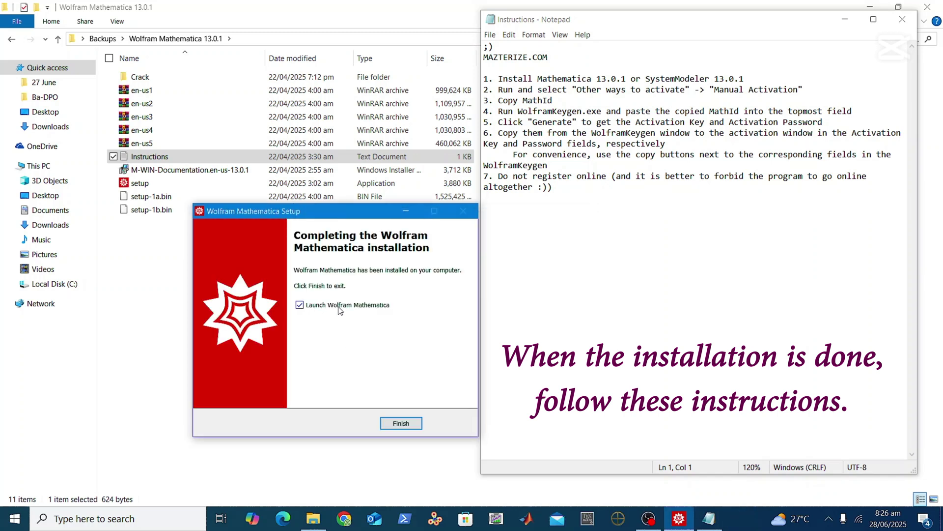
Finish the setup with Launch Wolfram Mathematica enabled and move the activation window away from the instructions
{"action": "left_click", "coordinate": [401, 424]}
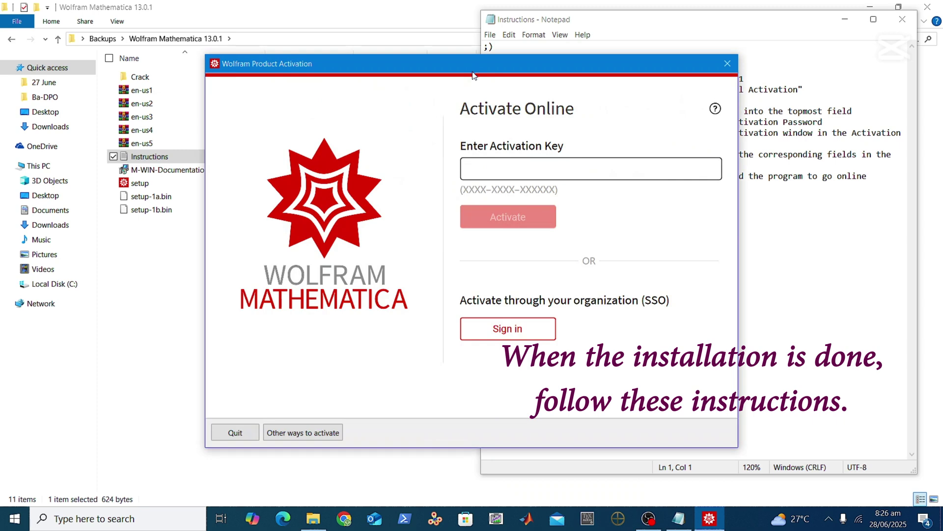
{"action": "left_click_drag", "start_coordinate": [475, 64], "coordinate": [338, 104]}
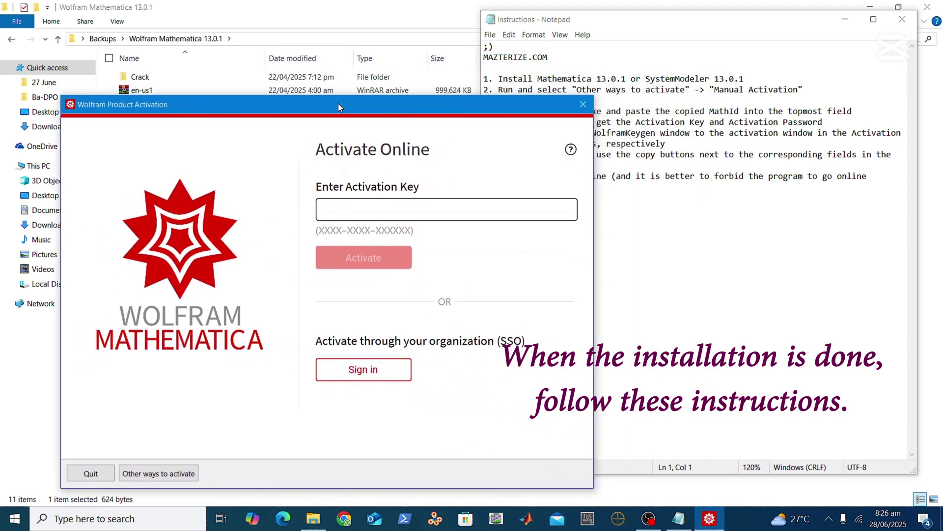
Highlight instruction 2 in the notes, including its "Manual Activation" option
{"action": "left_click", "coordinate": [656, 20]}
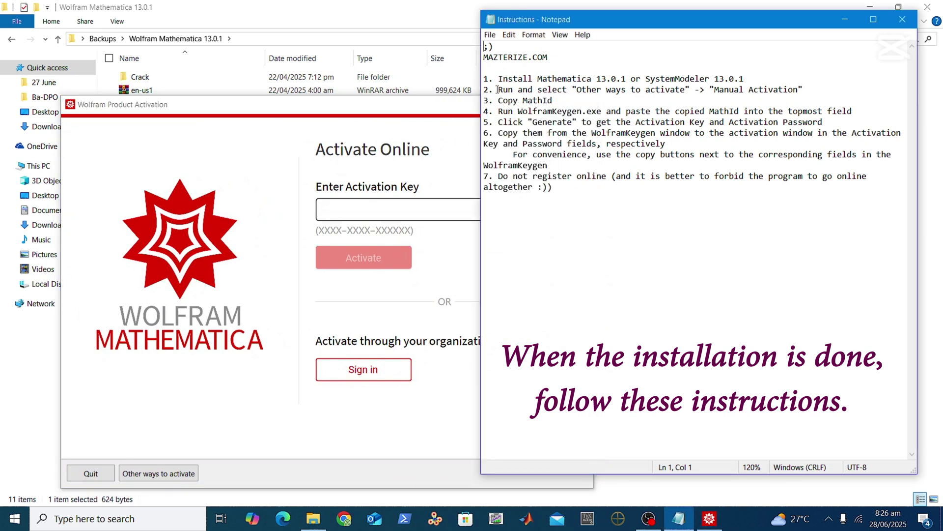
{"action": "left_click_drag", "start_coordinate": [498, 90], "coordinate": [803, 90]}
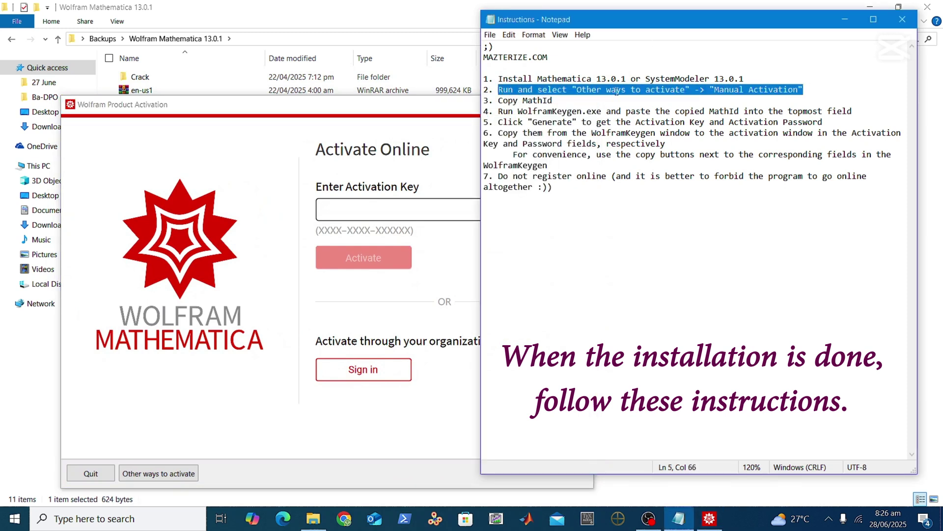
{"action": "left_click_drag", "start_coordinate": [578, 91], "coordinate": [801, 90]}
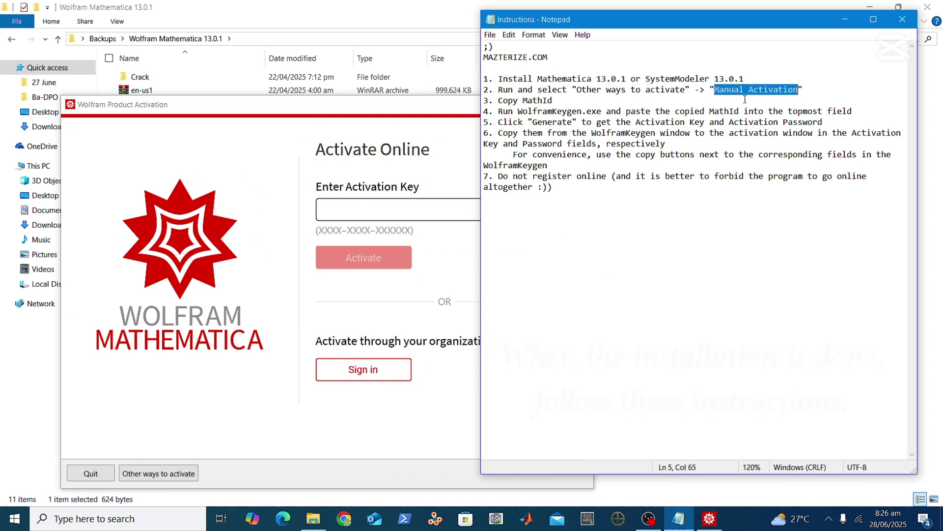
Switch the product activation to Manual Activation and copy the machine's MathID to the clipboard
{"action": "left_click", "coordinate": [408, 104]}
{"action": "left_click_drag", "start_coordinate": [408, 102], "coordinate": [411, 79]}
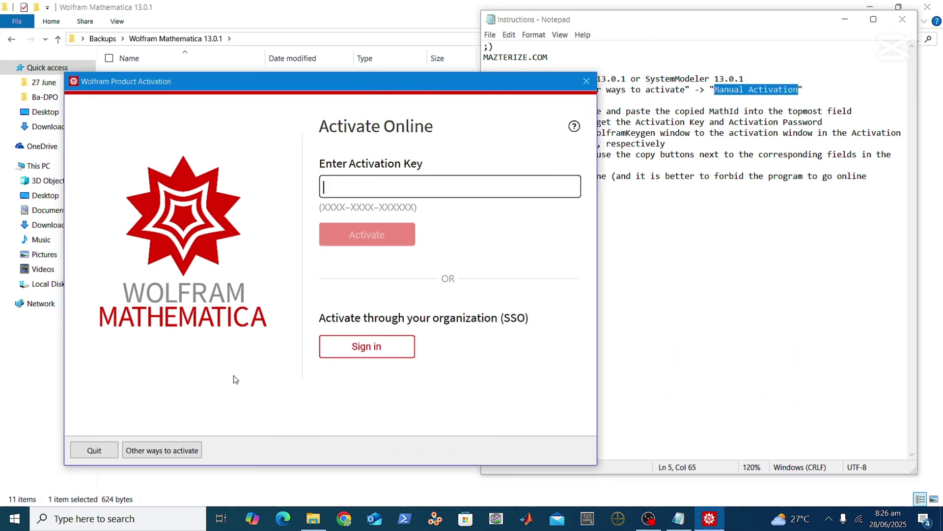
{"action": "left_click", "coordinate": [180, 453]}
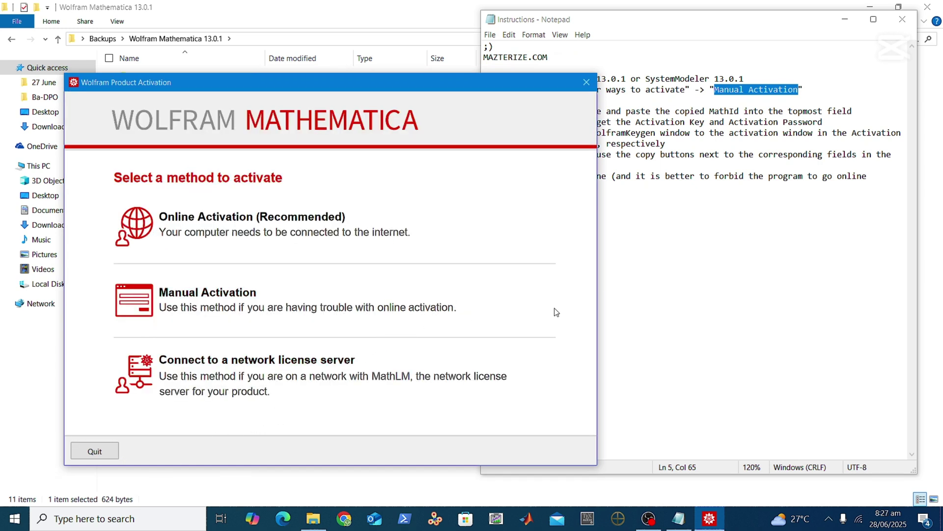
{"action": "left_click", "coordinate": [234, 299]}
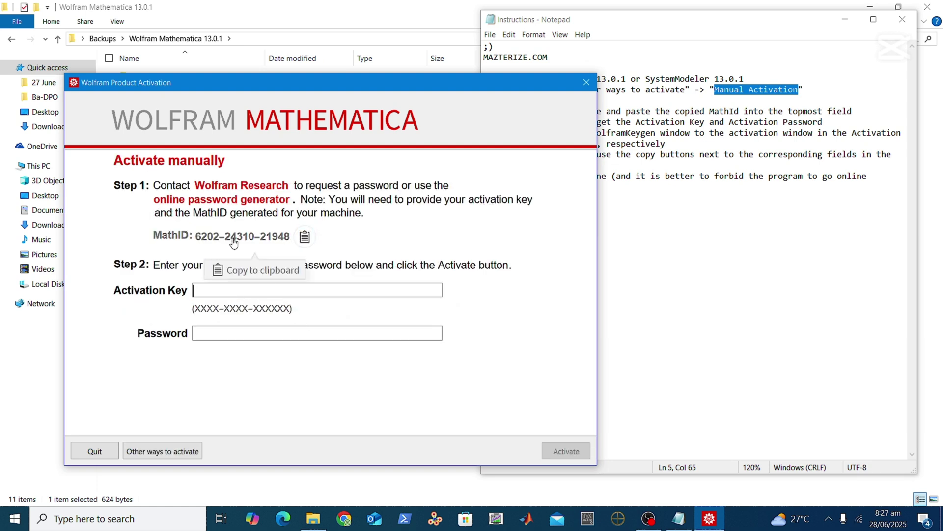
{"action": "left_click", "coordinate": [305, 238]}
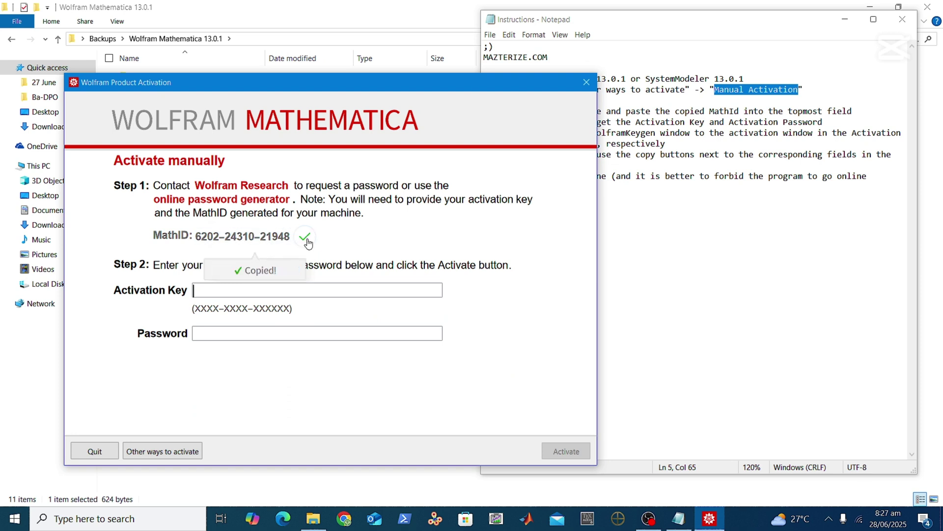
Highlight the "Copy MathId" instruction in the notes and copy the MathID from the activation window again
{"action": "left_click", "coordinate": [652, 133]}
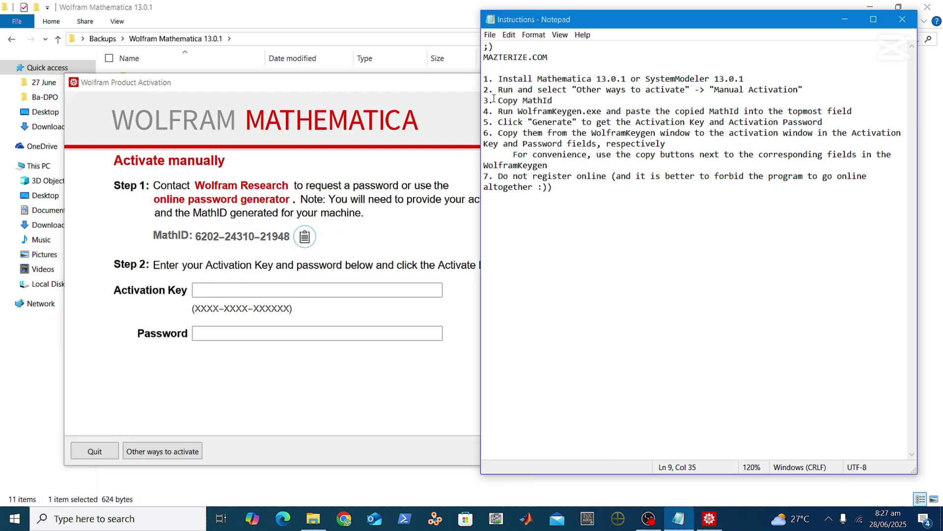
{"action": "left_click_drag", "start_coordinate": [493, 99], "coordinate": [555, 101]}
{"action": "left_click", "coordinate": [344, 105]}
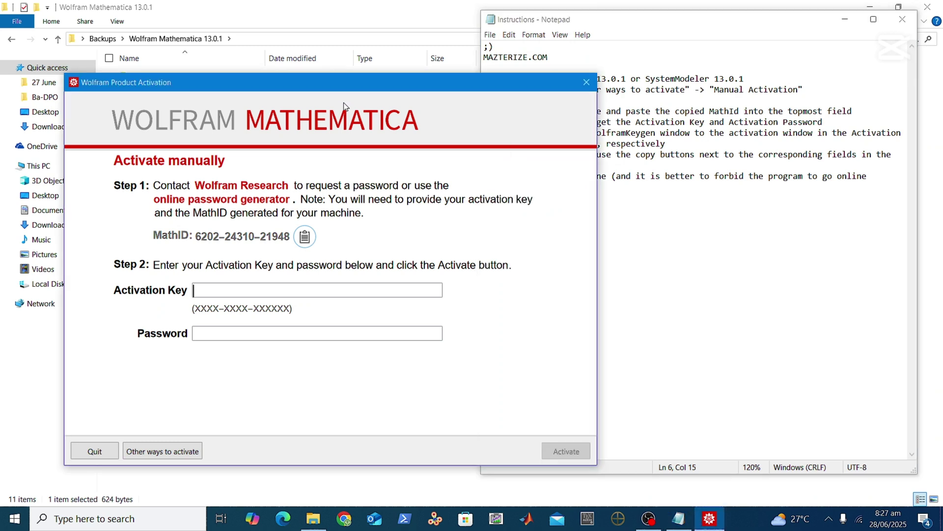
{"action": "left_click", "coordinate": [305, 237]}
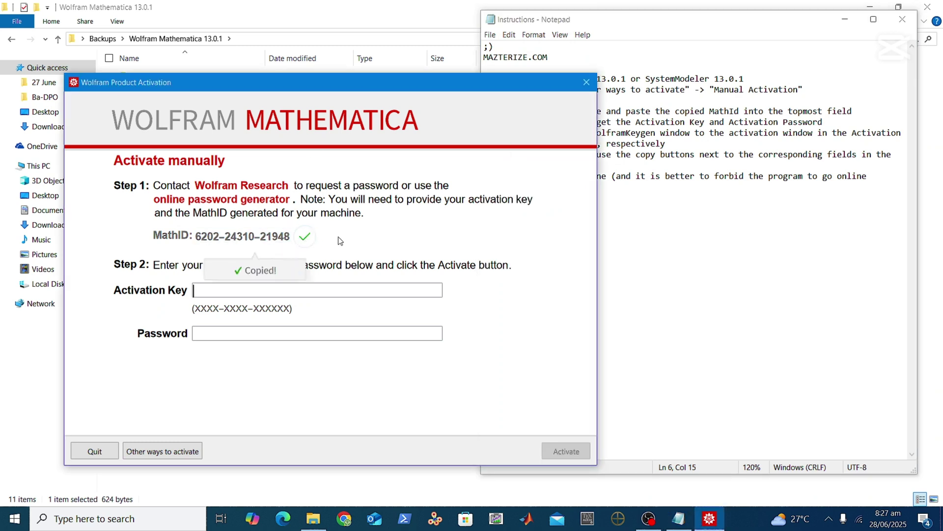
Minimize the instructions, open the Crack folder in File Explorer and run WolframKeygen
{"action": "left_click", "coordinate": [685, 246]}
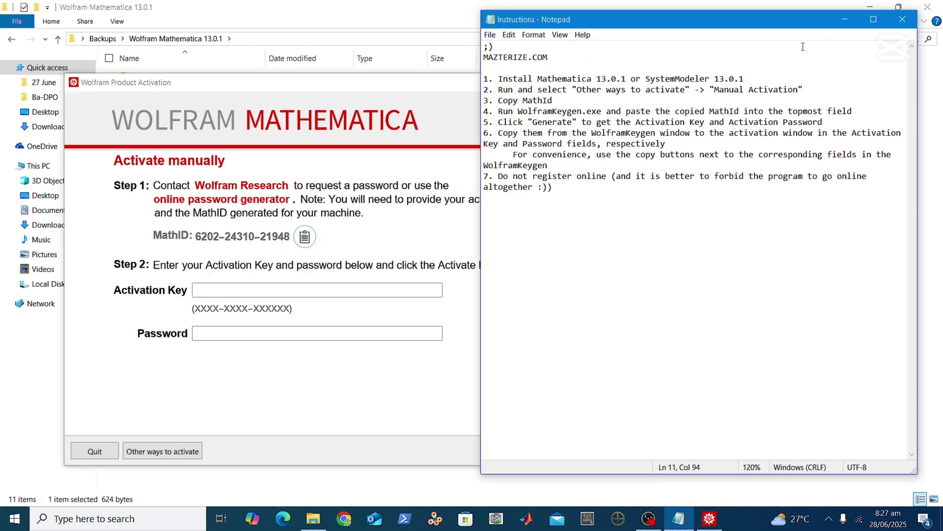
{"action": "left_click", "coordinate": [842, 19]}
{"action": "left_click", "coordinate": [664, 146]}
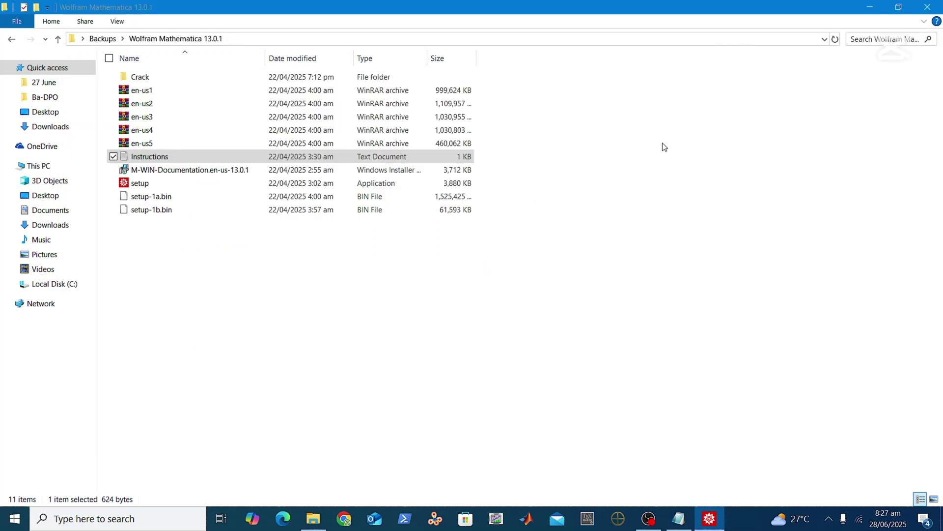
{"action": "double_click", "coordinate": [146, 81]}
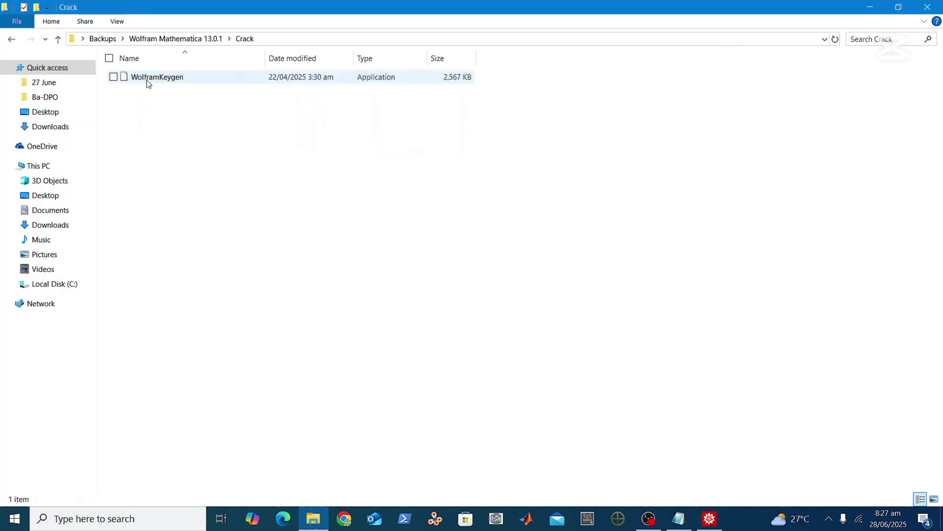
{"action": "left_click", "coordinate": [149, 83]}
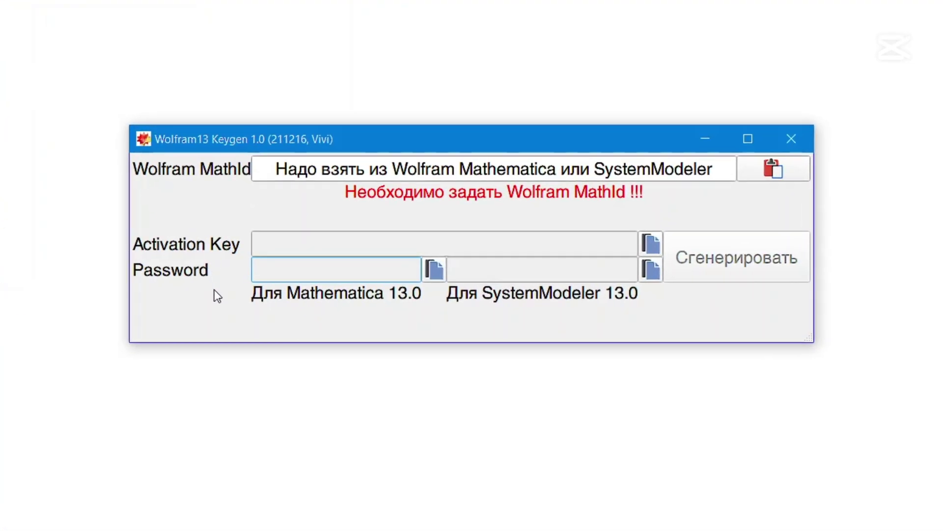
Paste the copied MathID into the Wolfram MathId field and generate the activation key and passwords
{"action": "left_click", "coordinate": [724, 166]}
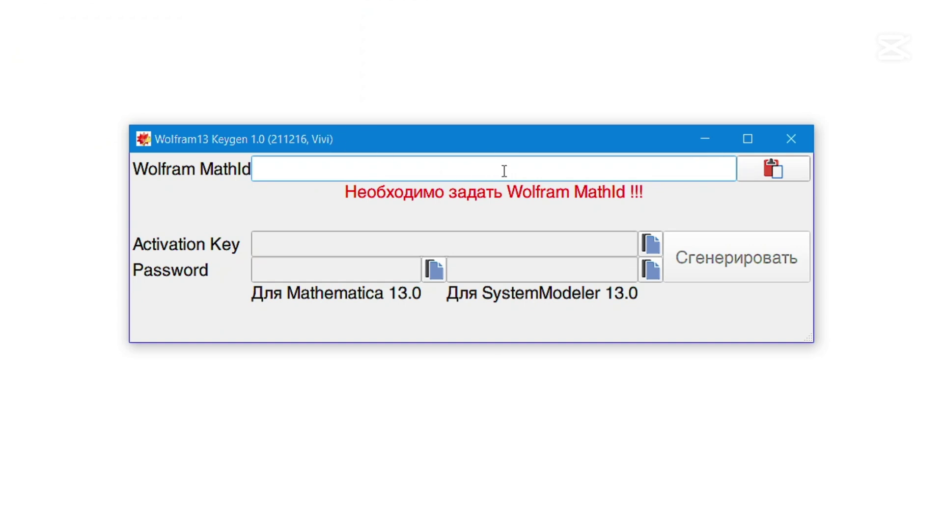
{"action": "right_click", "coordinate": [504, 169]}
{"action": "left_click", "coordinate": [556, 289]}
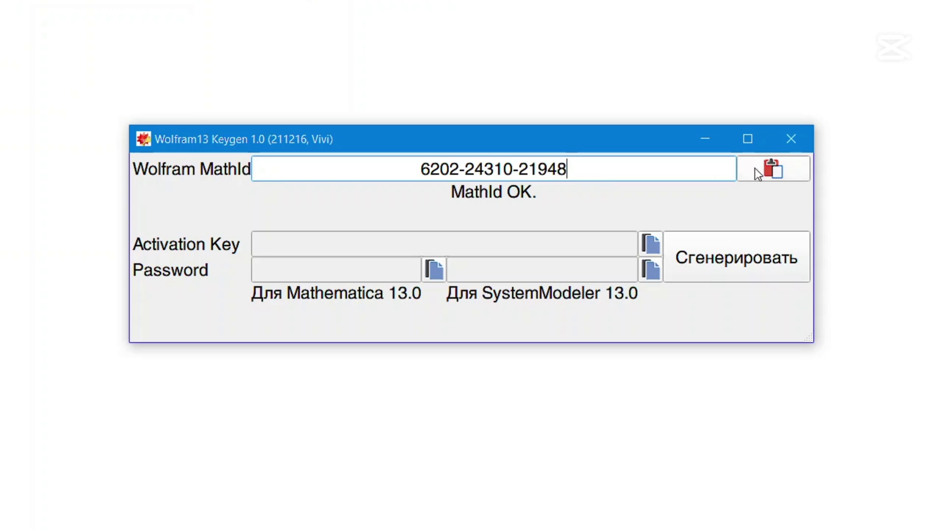
{"action": "left_click", "coordinate": [721, 257]}
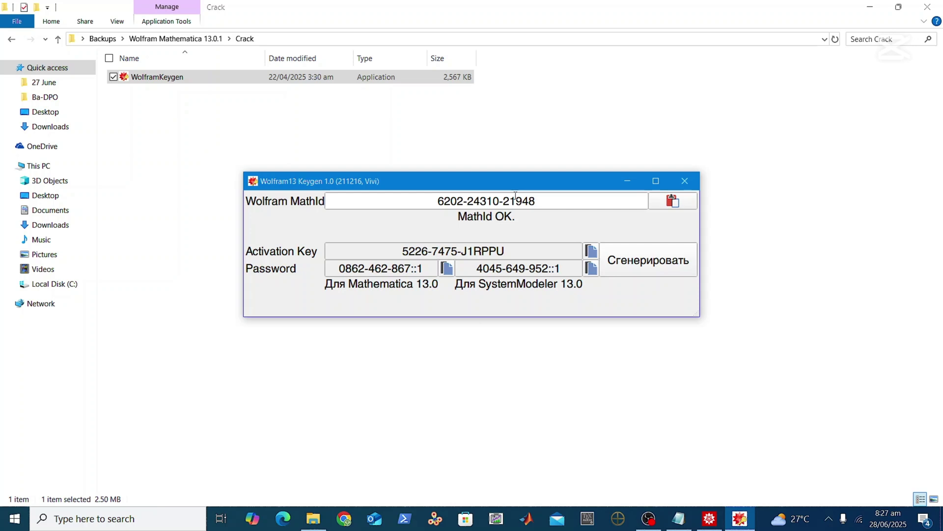
Move the keygen window aside, reopen the instructions and highlight instruction 4 about pasting the MathId
{"action": "left_click_drag", "start_coordinate": [511, 185], "coordinate": [753, 141]}
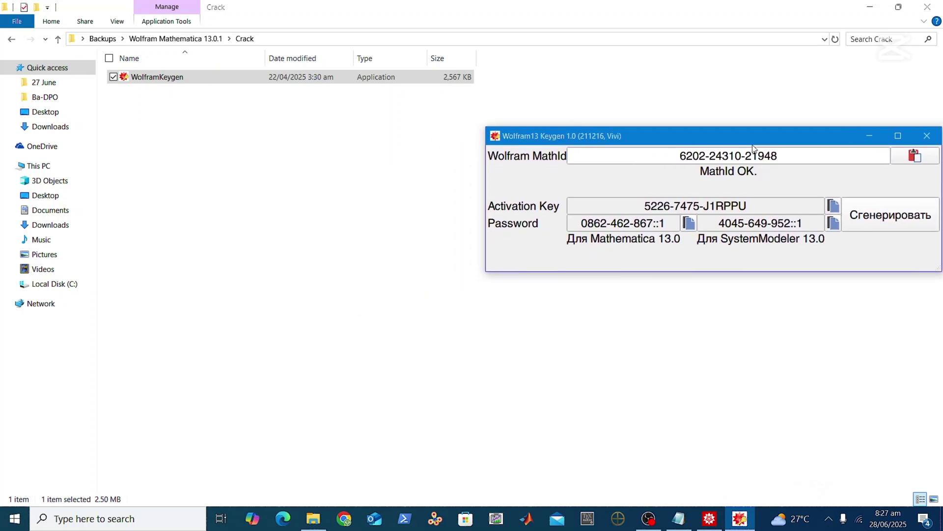
{"action": "left_click", "coordinate": [680, 521]}
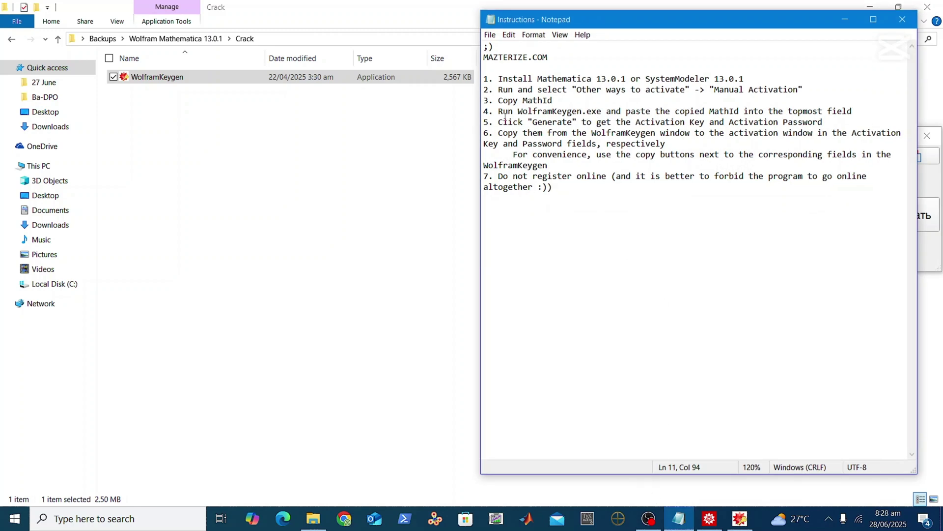
{"action": "left_click_drag", "start_coordinate": [498, 111], "coordinate": [853, 111]}
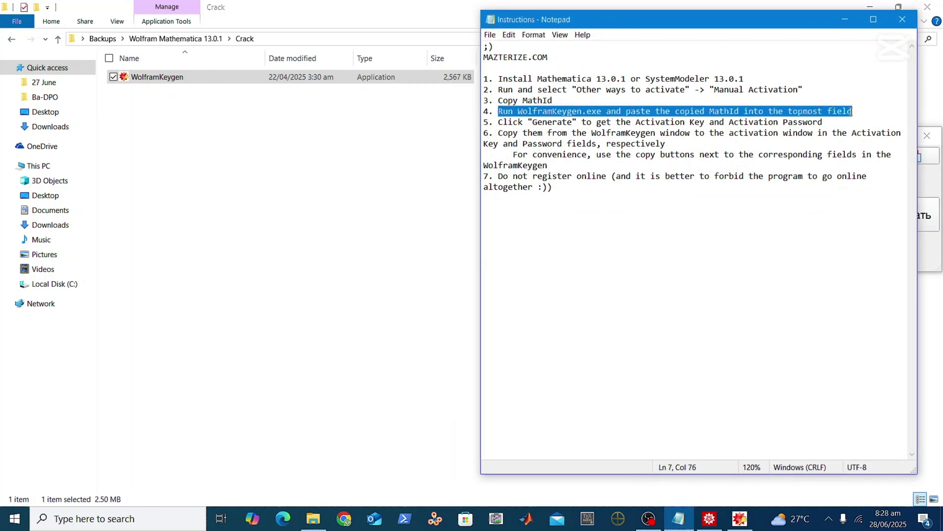
Highlight instructions 5 and 6 about generating and copying the activation key and password, and minimize the notes
{"action": "left_click_drag", "start_coordinate": [514, 122], "coordinate": [830, 123]}
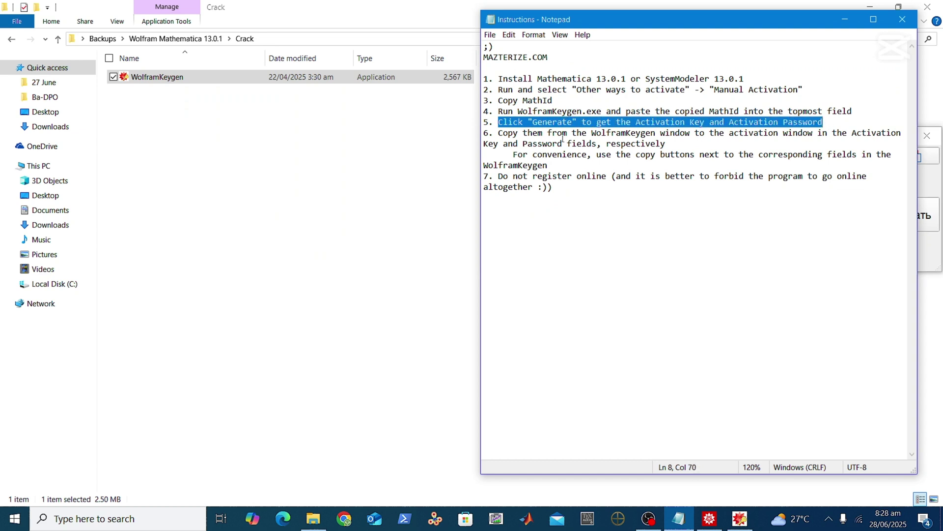
{"action": "left_click_drag", "start_coordinate": [498, 133], "coordinate": [897, 142]}
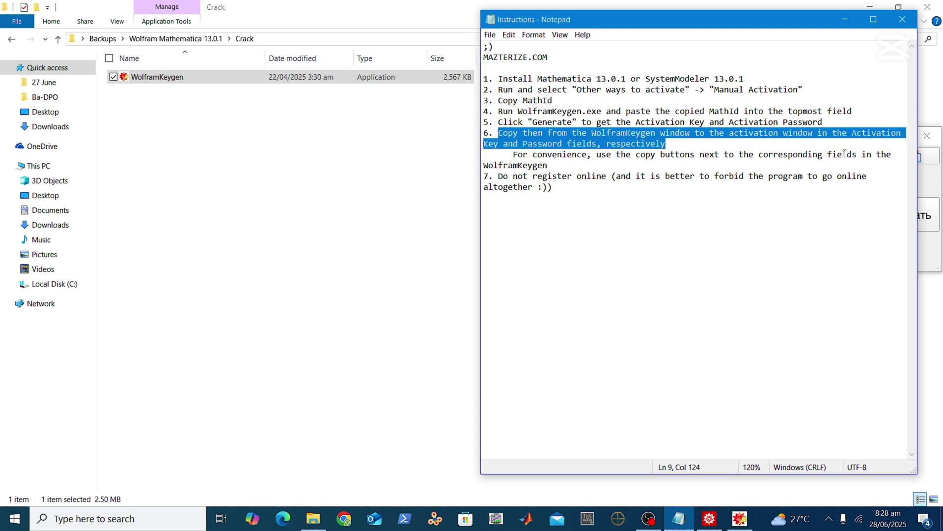
{"action": "left_click", "coordinate": [847, 18]}
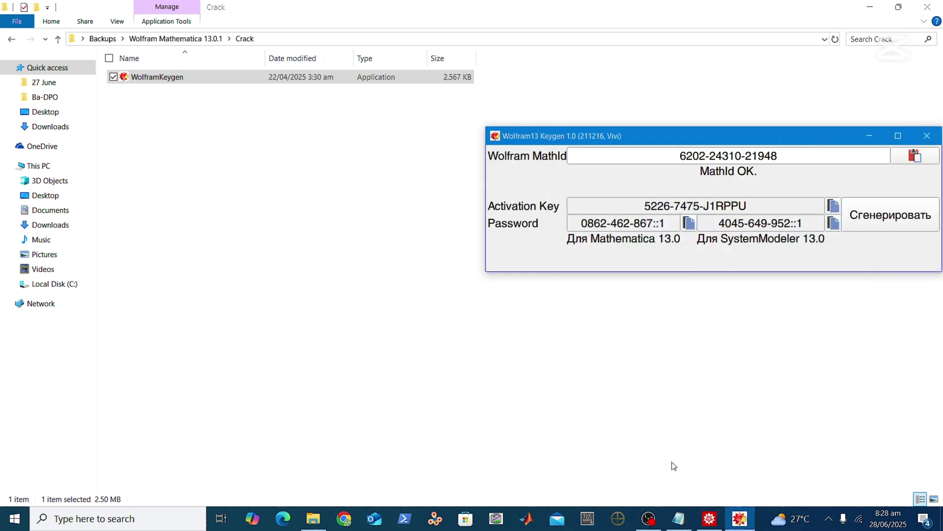
Bring the product activation window beside the keygen and copy the generated activation key into its Activation Key field
{"action": "left_click", "coordinate": [710, 518]}
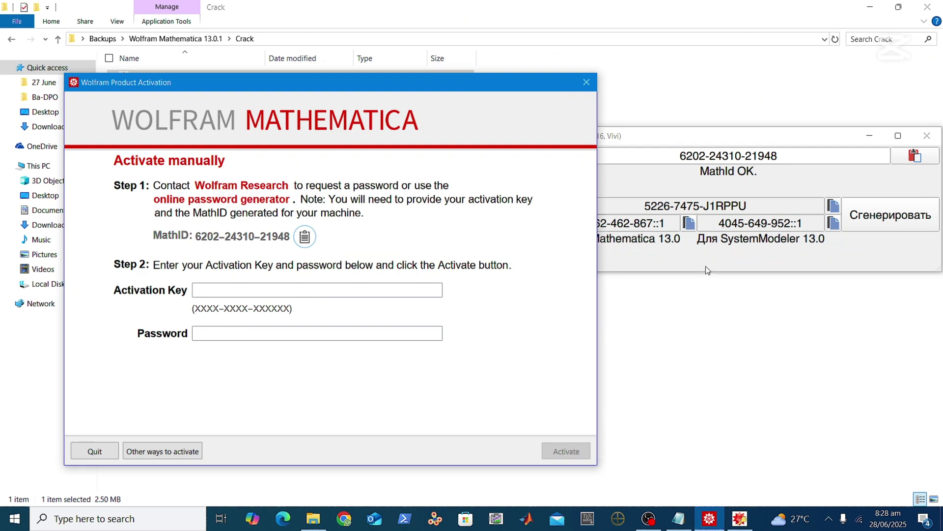
{"action": "left_click_drag", "start_coordinate": [402, 89], "coordinate": [364, 90]}
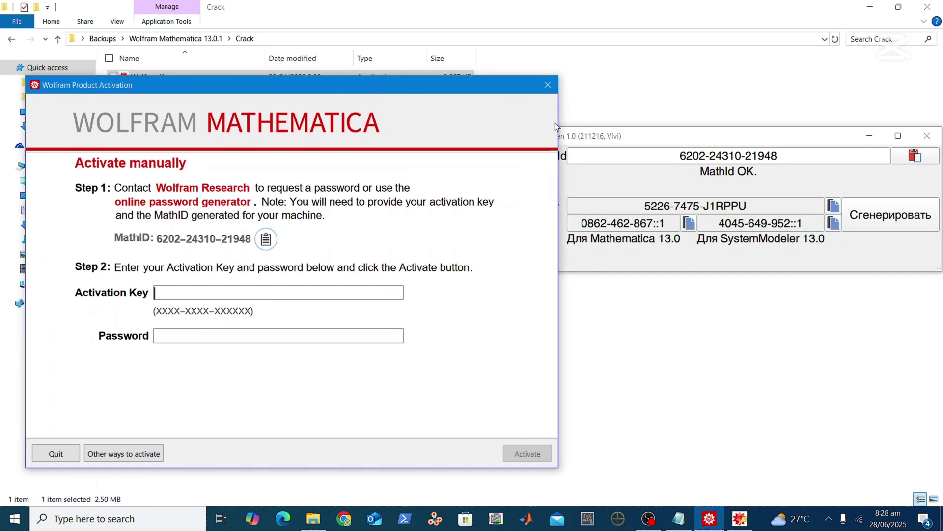
{"action": "left_click", "coordinate": [834, 205]}
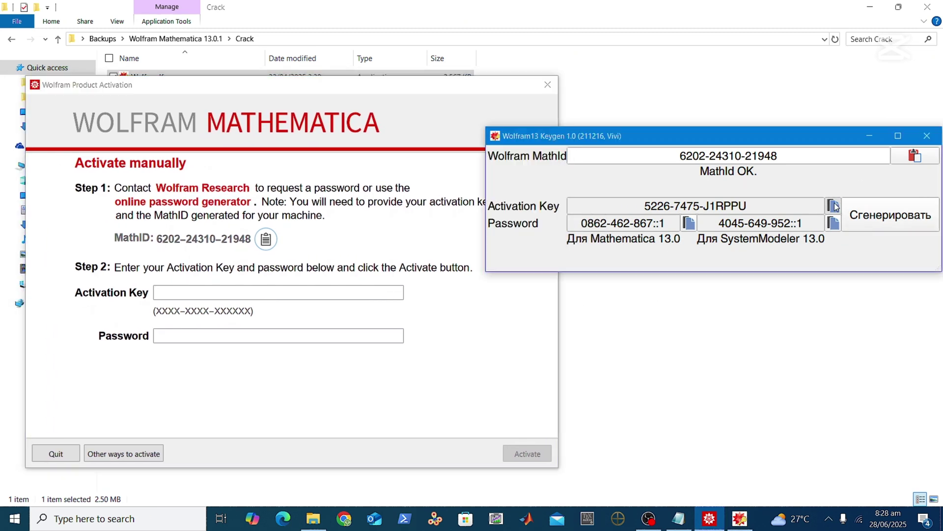
{"action": "left_click", "coordinate": [257, 293]}
{"action": "right_click", "coordinate": [256, 293]}
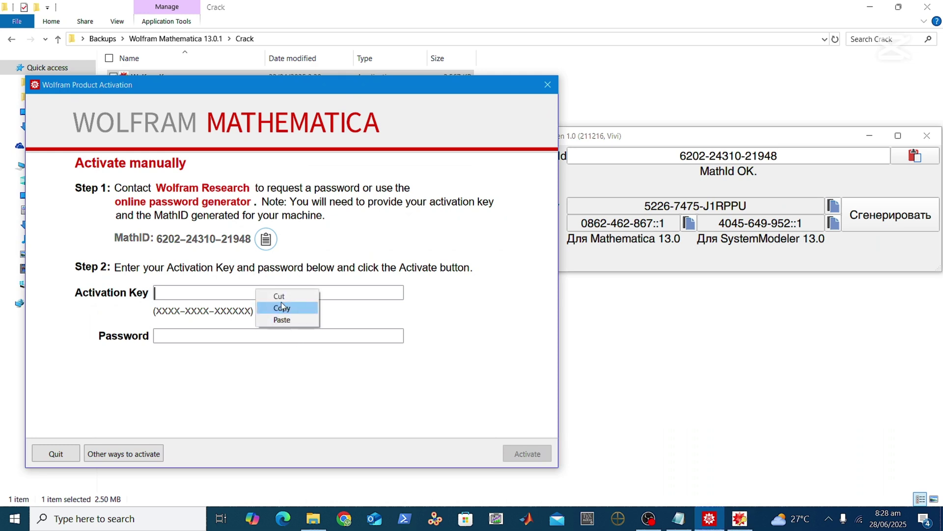
{"action": "left_click", "coordinate": [282, 320]}
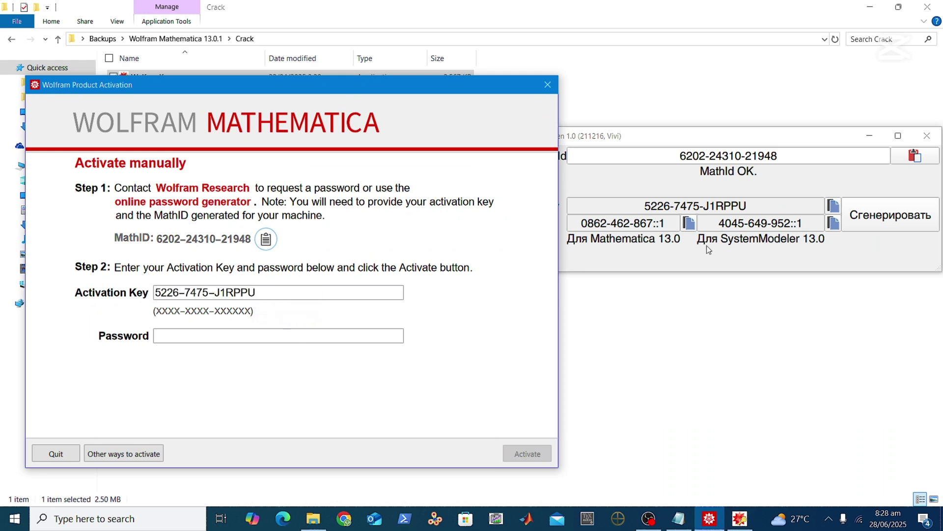
Copy the generated Mathematica 13.0 password into the activation window's Password field and submit the activation
{"action": "left_click", "coordinate": [690, 225]}
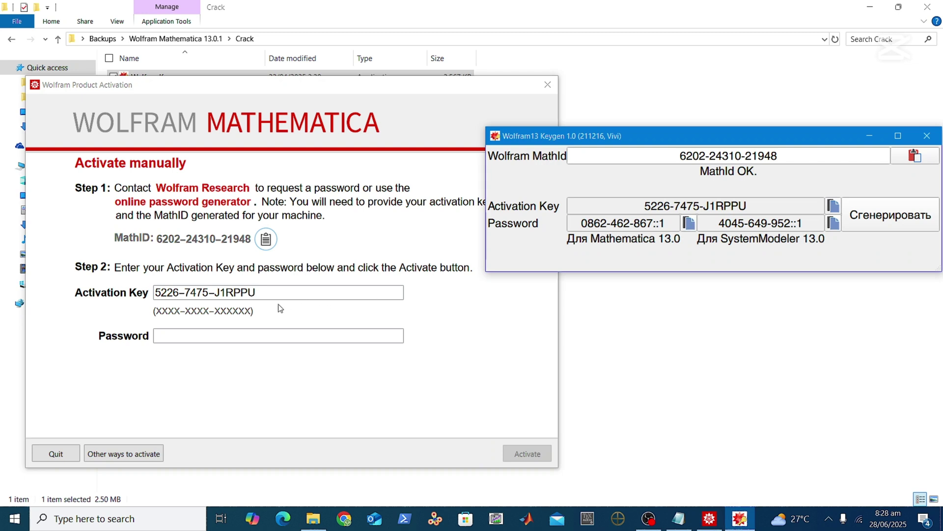
{"action": "left_click", "coordinate": [215, 339]}
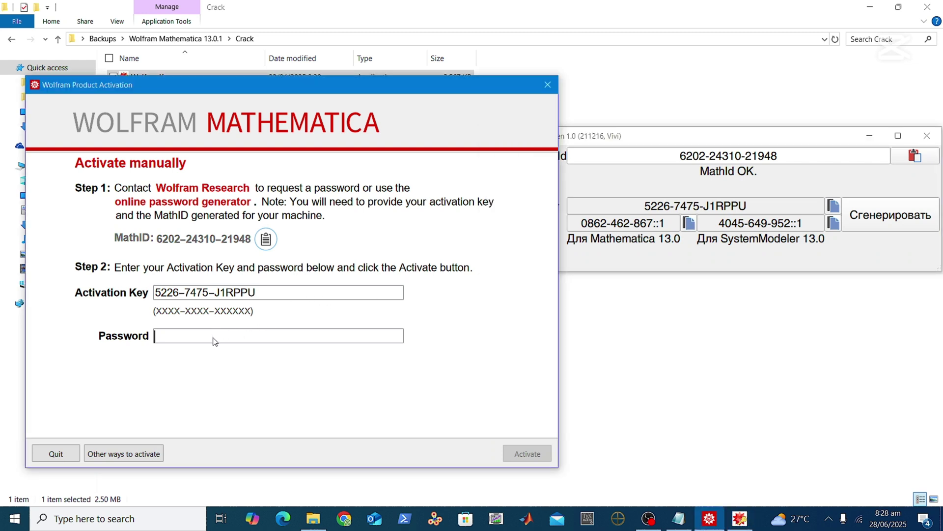
{"action": "right_click", "coordinate": [214, 339]}
{"action": "left_click", "coordinate": [239, 368]}
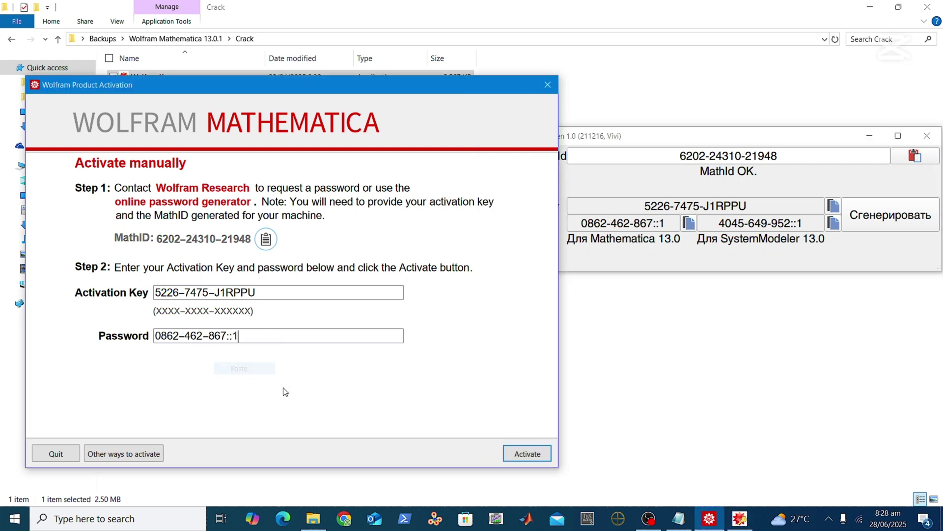
{"action": "left_click", "coordinate": [518, 453]}
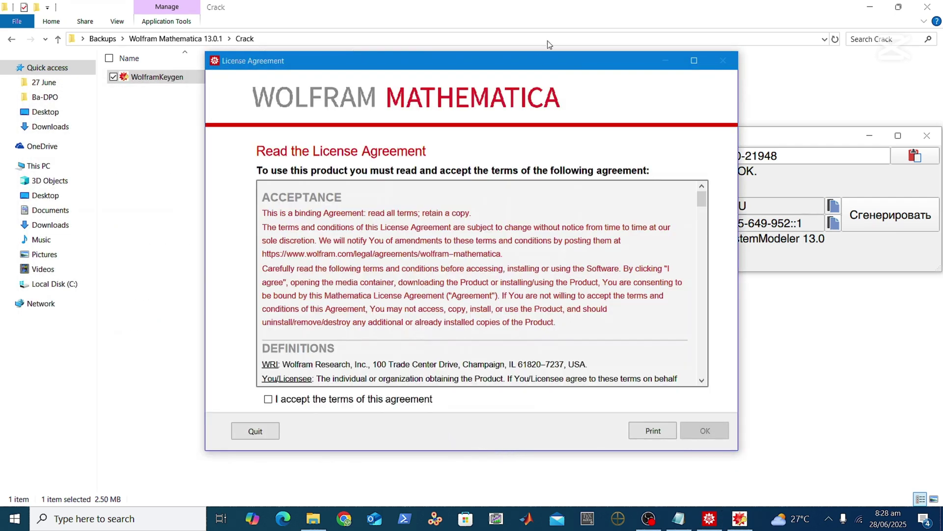
Reopen the instructions, highlight "Do not register online" in instruction 7 and minimize the notes
{"action": "left_click", "coordinate": [682, 519]}
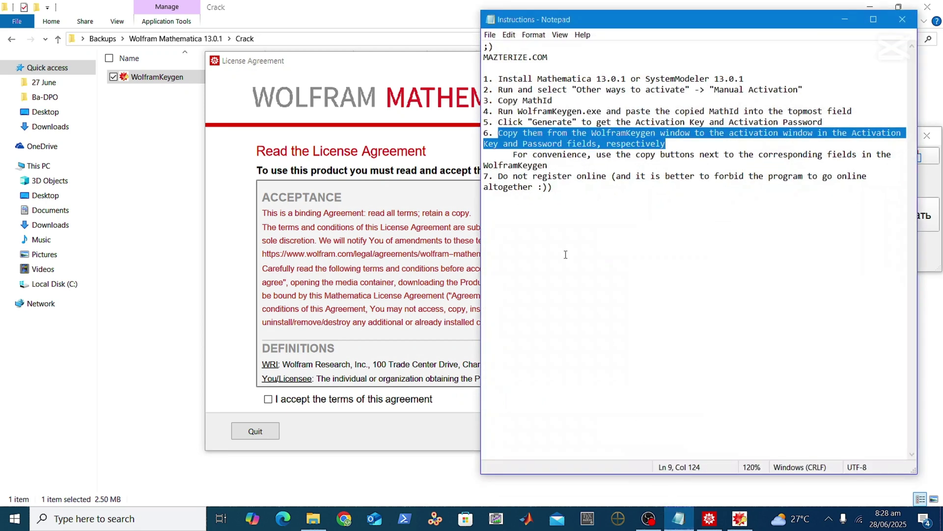
{"action": "left_click", "coordinate": [524, 164]}
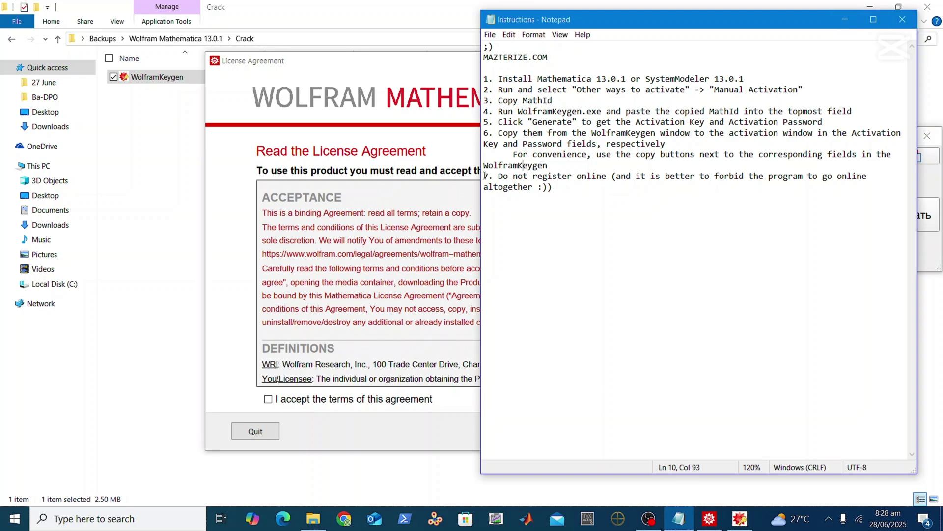
{"action": "left_click_drag", "start_coordinate": [499, 176], "coordinate": [606, 176]}
{"action": "left_click", "coordinate": [845, 19]}
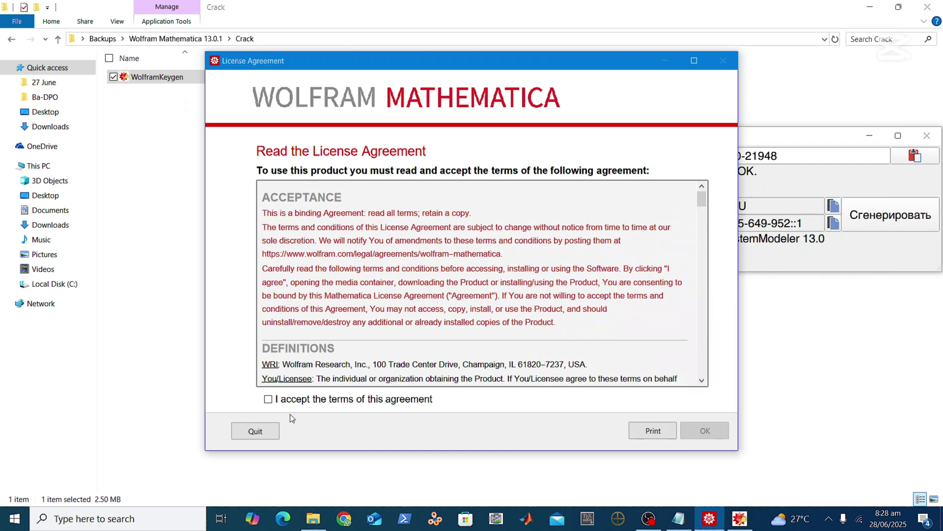
Accept the terms of the license agreement and postpone the product registration
{"action": "left_click", "coordinate": [269, 399]}
{"action": "left_click", "coordinate": [697, 431]}
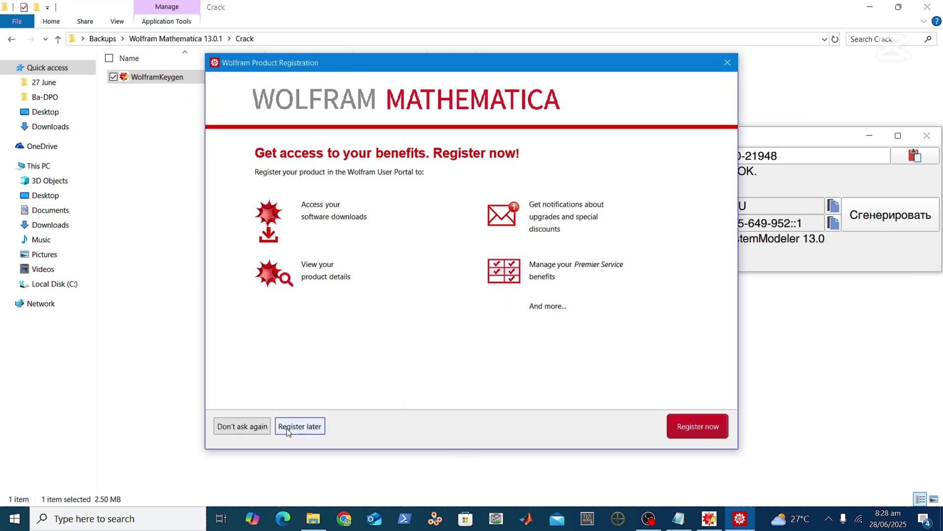
{"action": "left_click", "coordinate": [299, 427]}
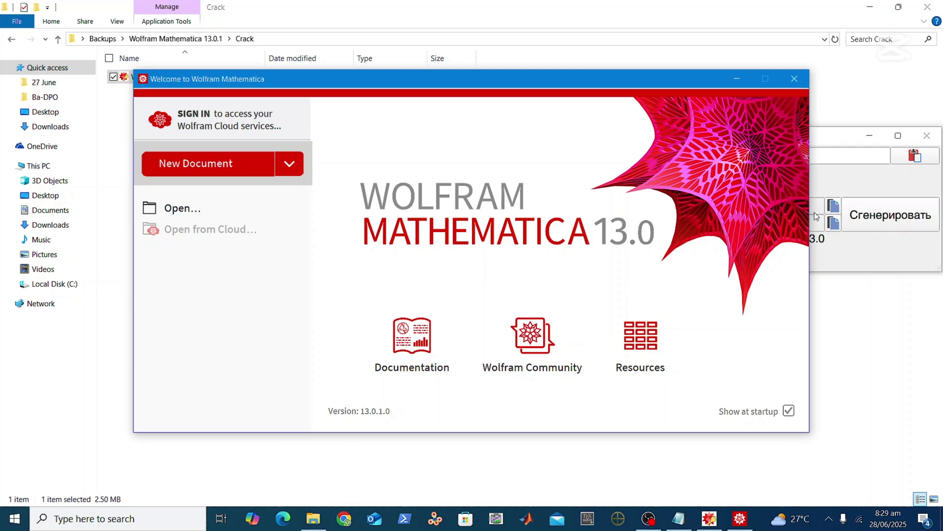
Create a new Mathematica document from the welcome screen and maximize its window
{"action": "left_click", "coordinate": [201, 170]}
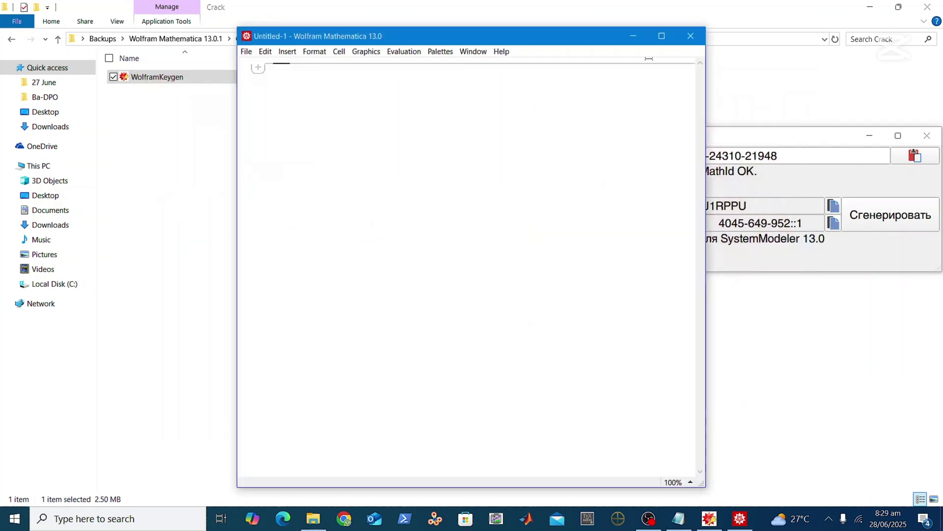
{"action": "left_click", "coordinate": [662, 36]}
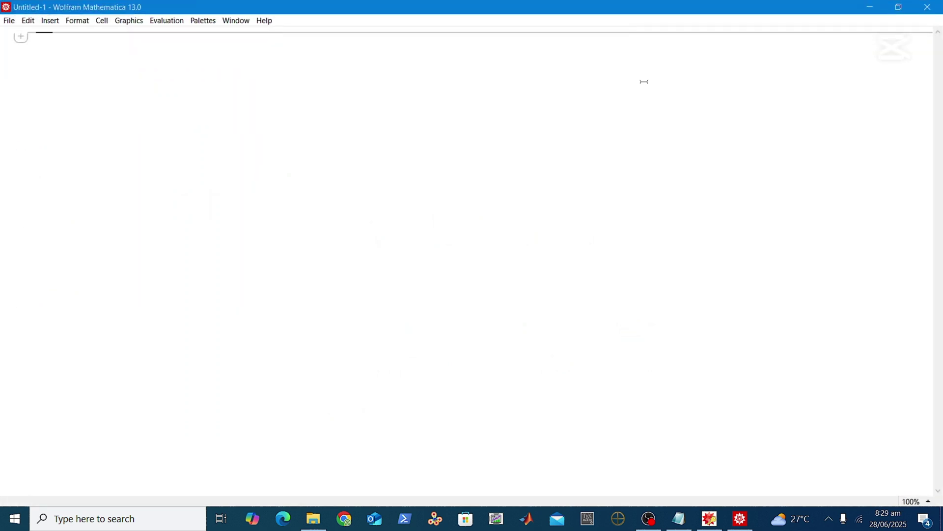